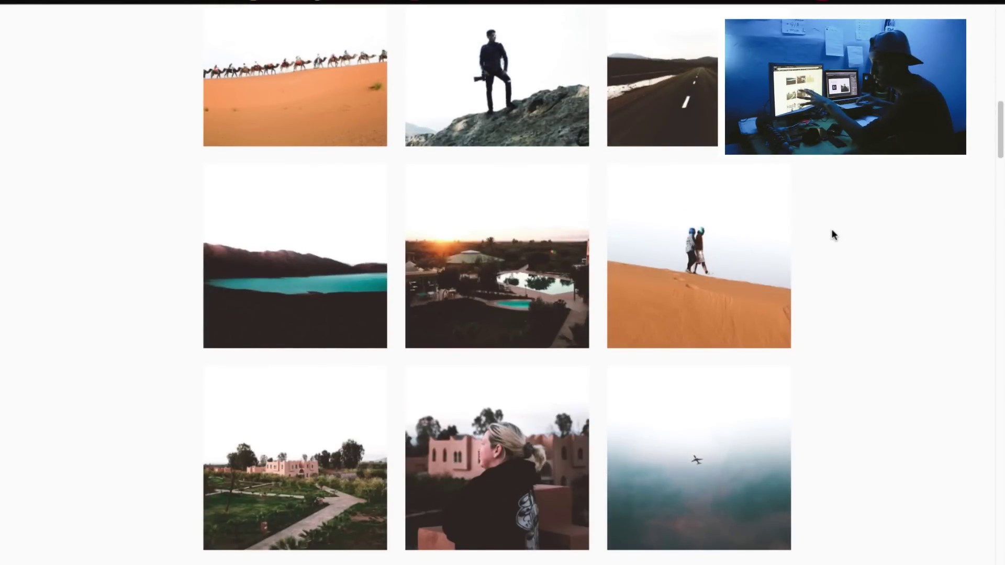
Scroll through the Instagram photo grid for inspiration
scroll(834, 235, up, 4)
scroll(834, 235, up, 4)
scroll(834, 235, up, 5)
scroll(834, 235, down, 5)
scroll(834, 235, down, 5)
scroll(834, 235, down, 5)
scroll(834, 235, down, 2)
scroll(834, 235, down, 1)
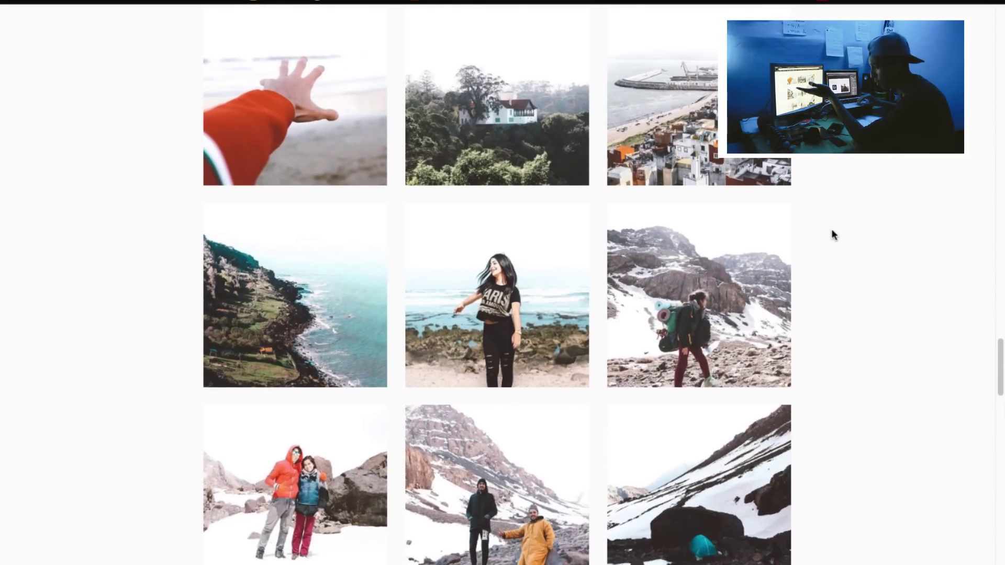
scroll(834, 235, up, 1)
scroll(834, 235, up, 5)
scroll(834, 235, up, 5)
scroll(833, 235, down, 3)
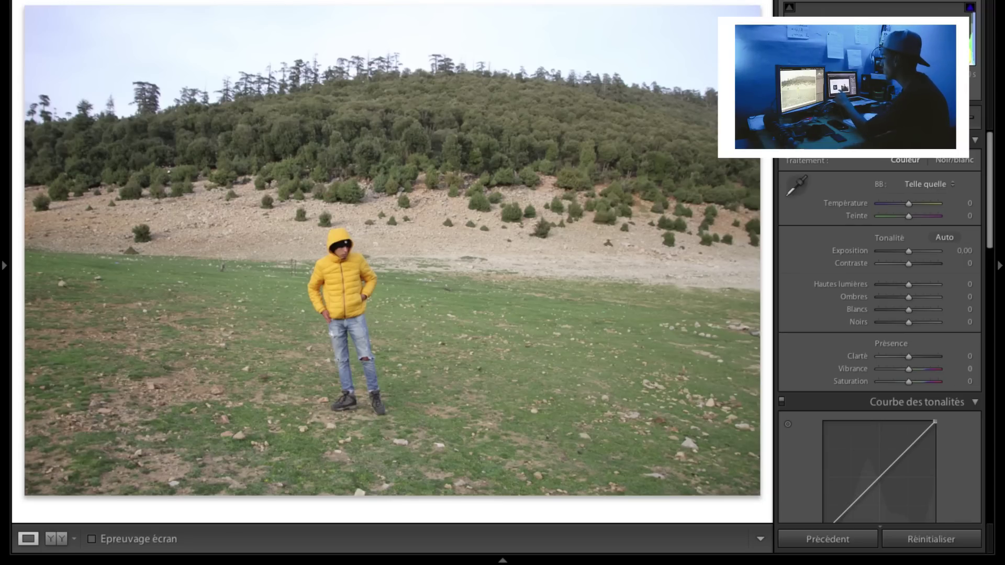
Crop IMG_1972.JPG to a 4 x 5 / 8 x 10 portrait ratio, repositioning the image
key(r)
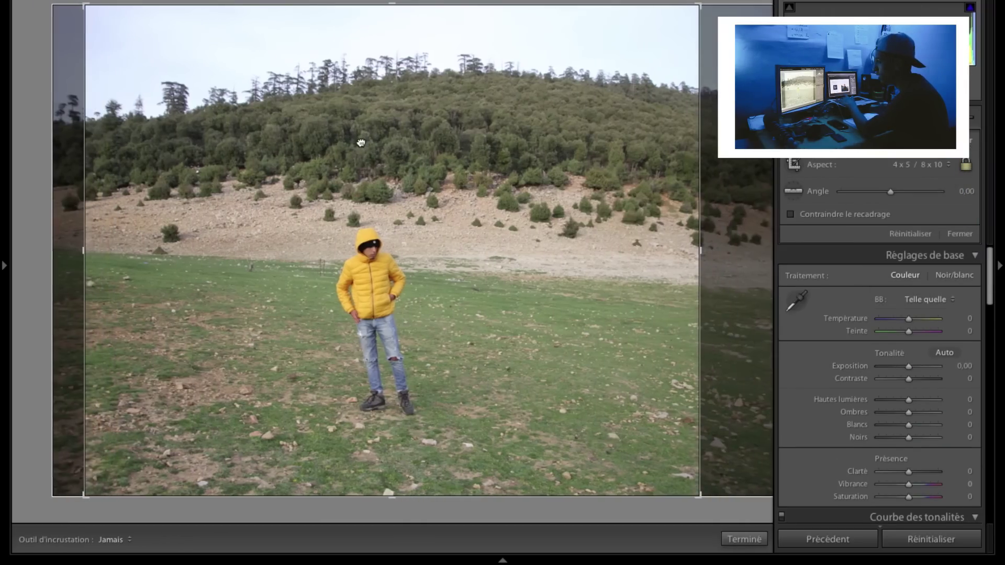
drag(330, 137, 374, 146)
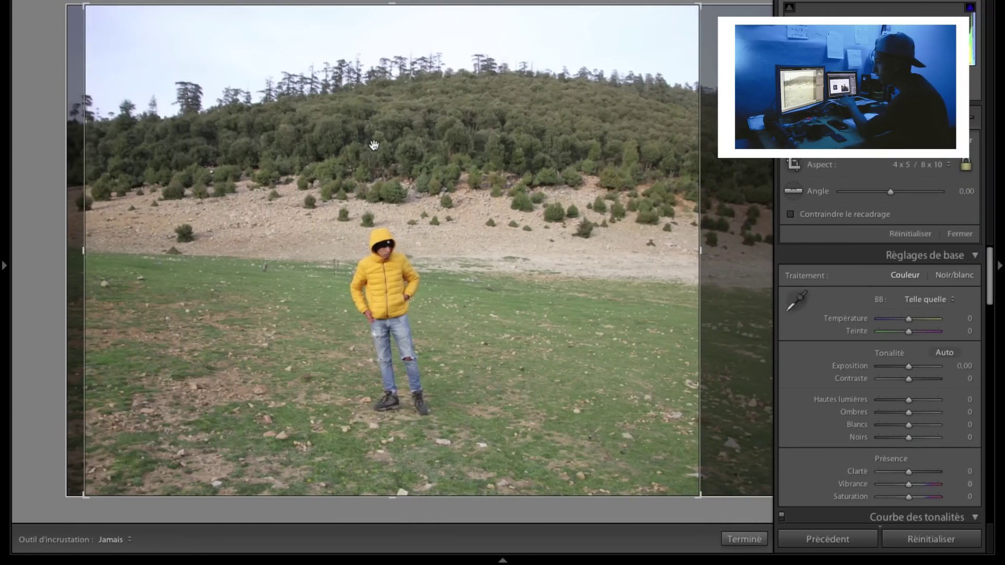
key(Return)
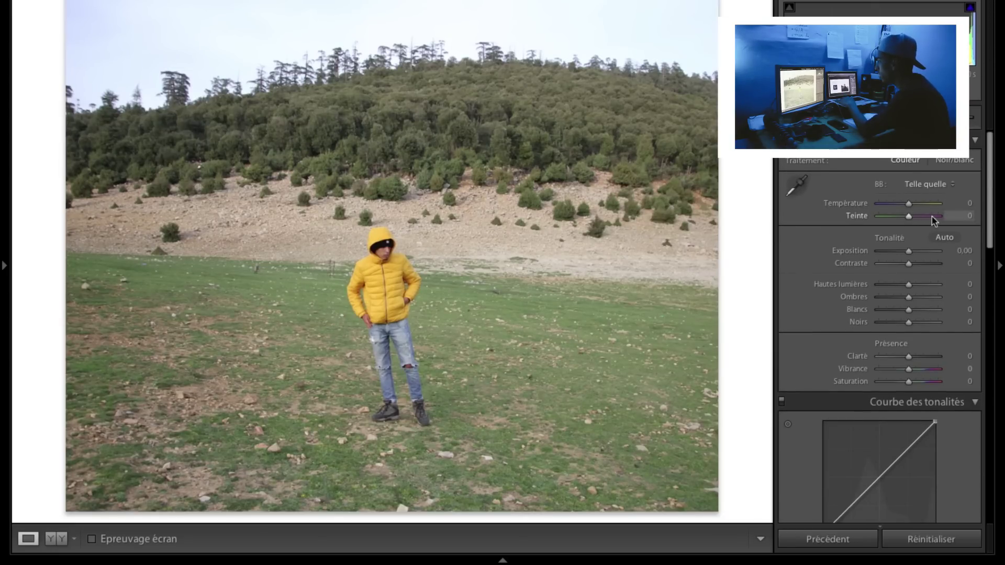
Set temperature −7, tint +7, exposure −0.35, highlights +59 and the remaining Basic tone sliders
drag(909, 204, 906, 205)
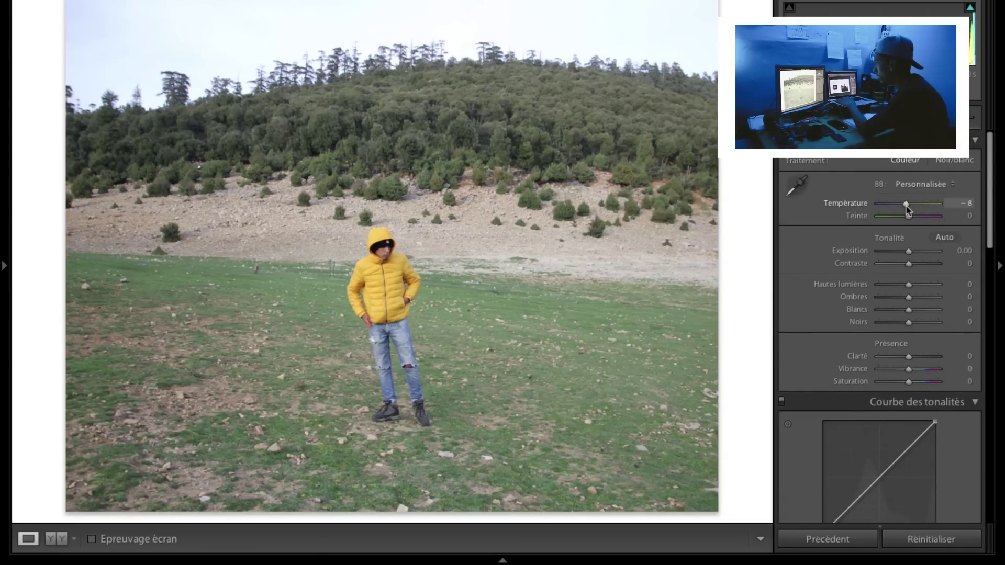
drag(906, 206, 921, 213)
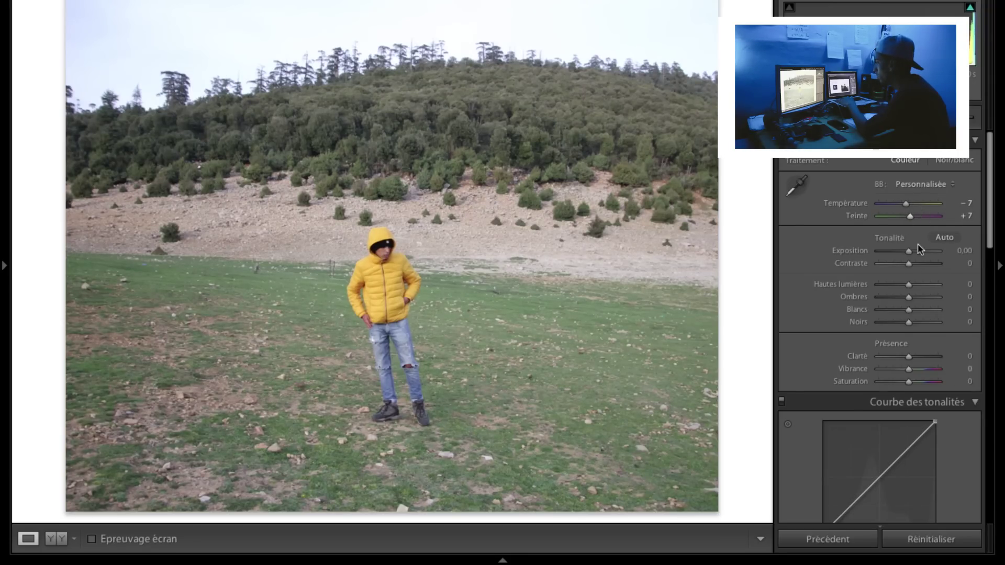
drag(909, 252, 906, 253)
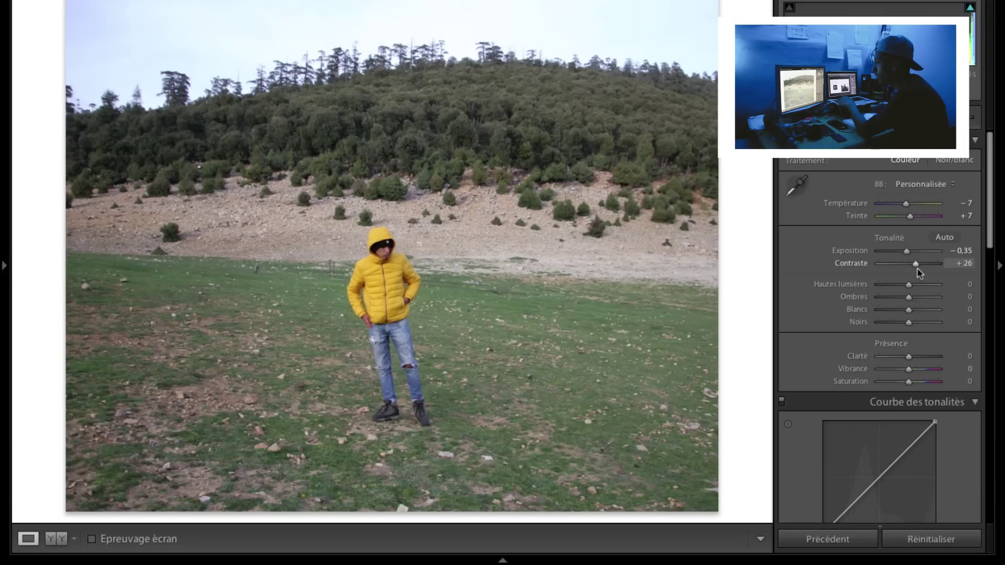
mouse_move(912, 286)
mouse_down()
mouse_move(929, 292)
mouse_move(894, 296)
mouse_up()
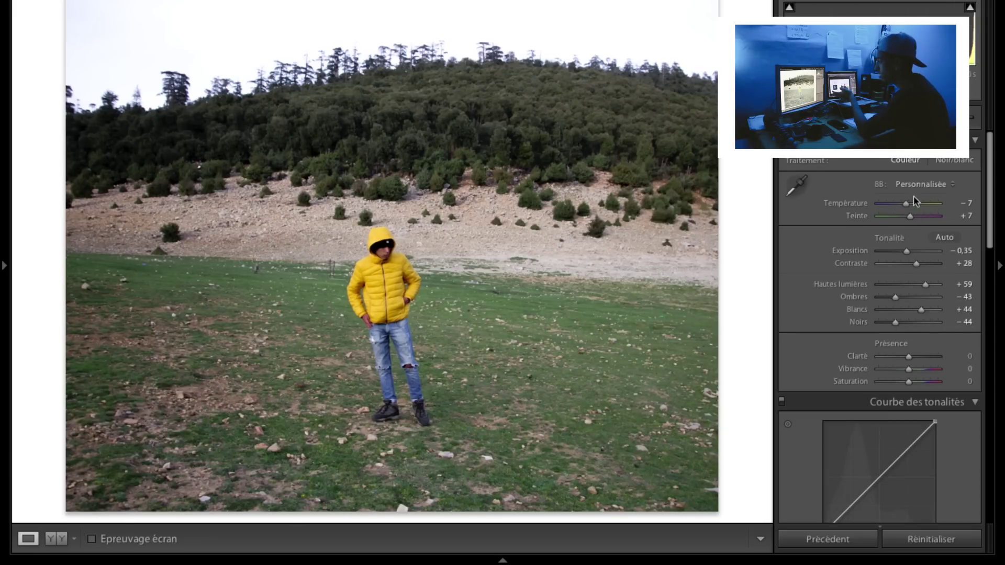
scroll(901, 335, down, 3)
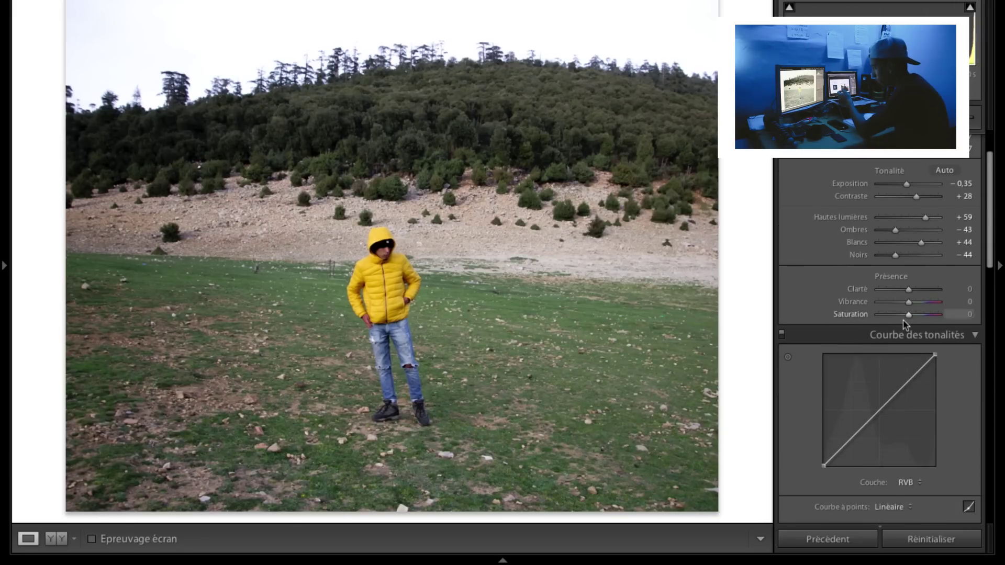
click(449, 309)
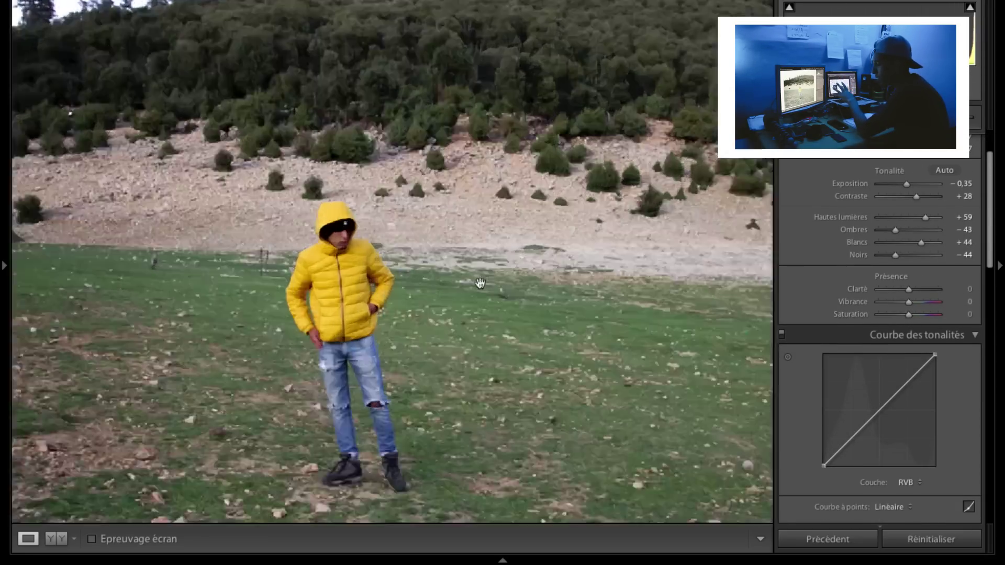
click(443, 242)
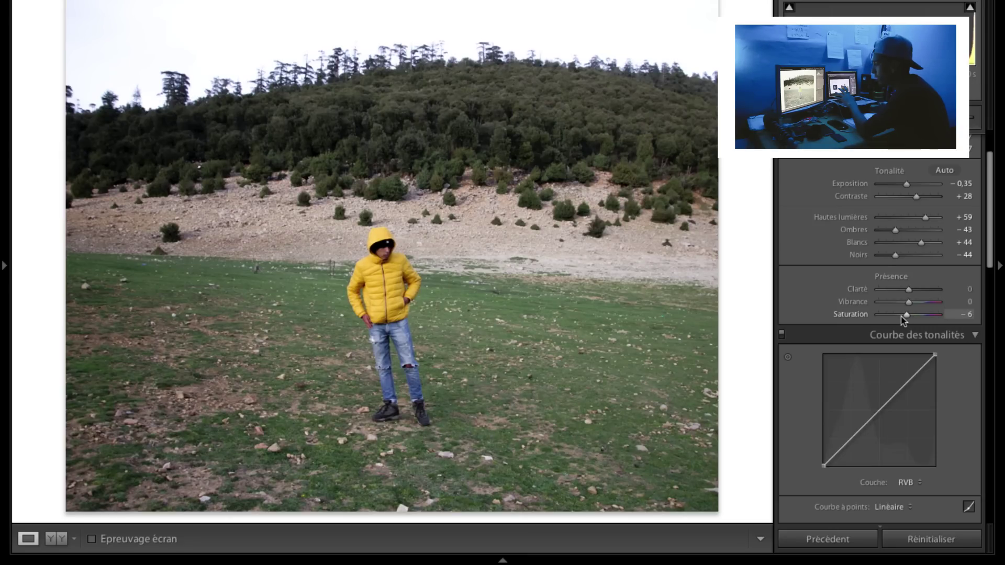
scroll(896, 316, down, 5)
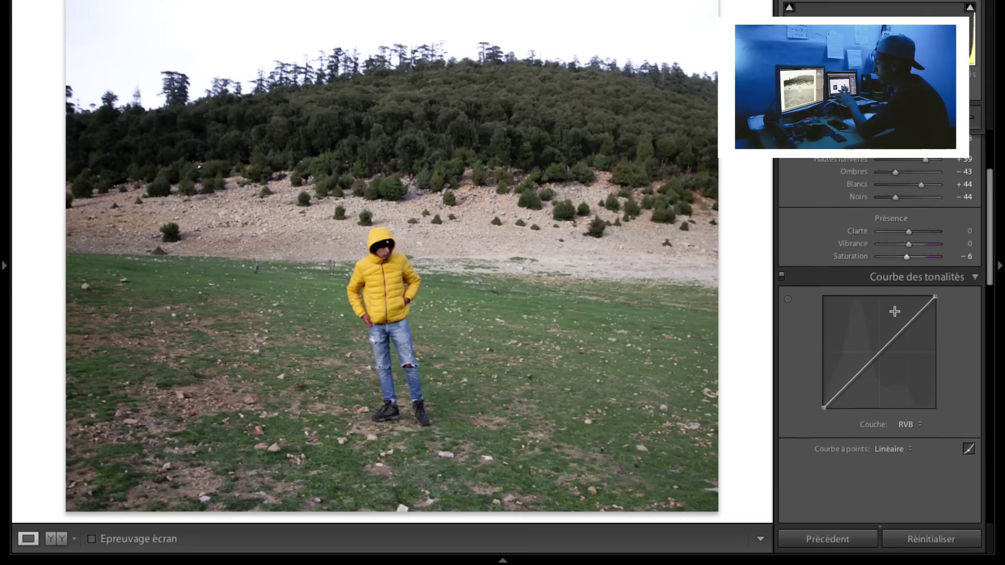
Shape the RGB tone curve into a gentle S with a lifted black point and lowered midtone
click(848, 269)
click(880, 236)
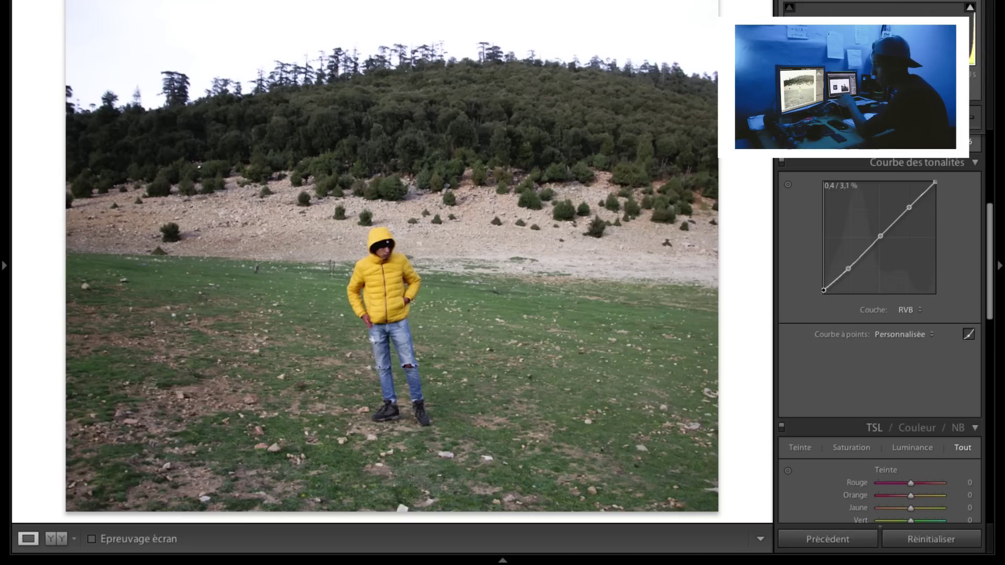
click(393, 162)
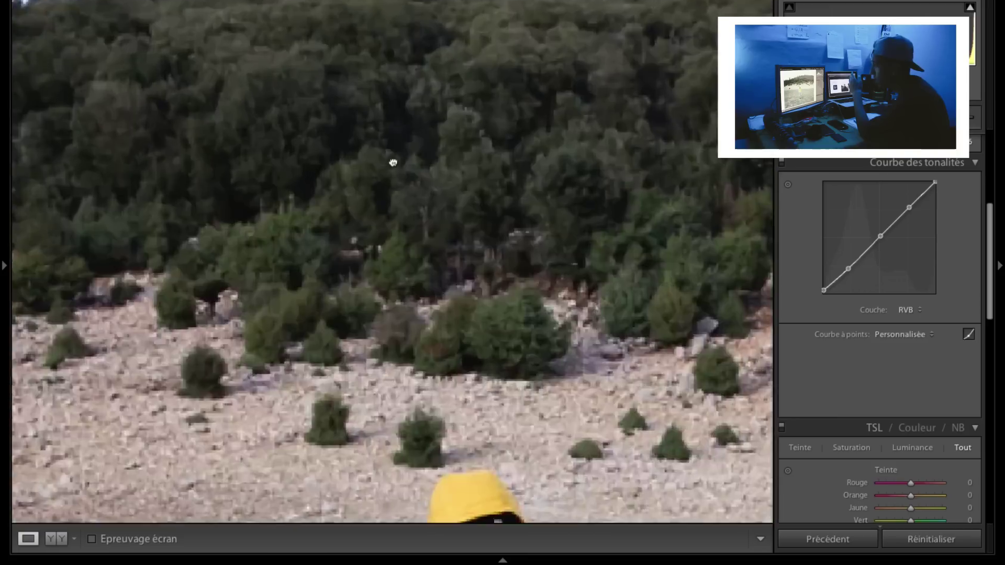
drag(394, 163, 395, 397)
drag(824, 290, 826, 281)
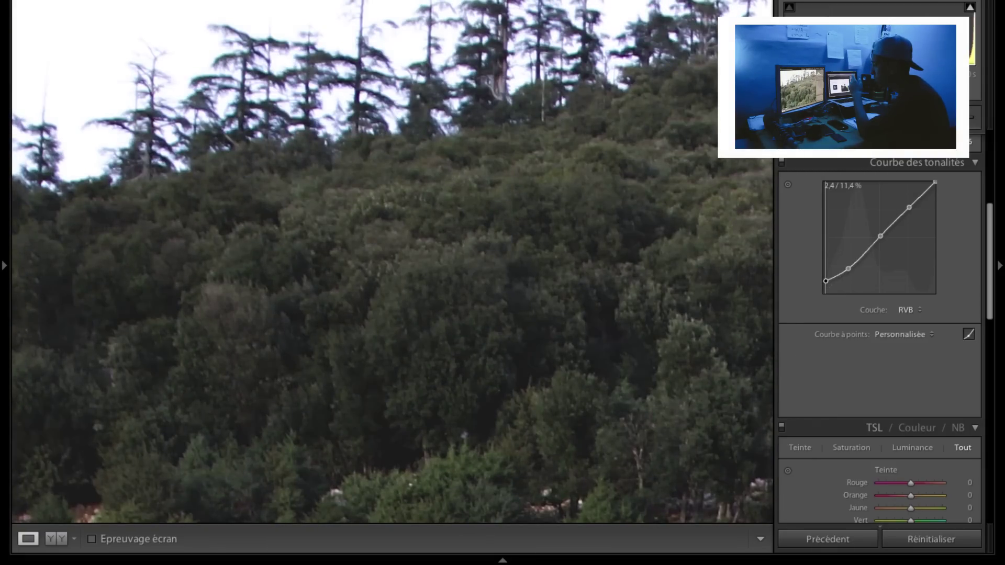
click(420, 323)
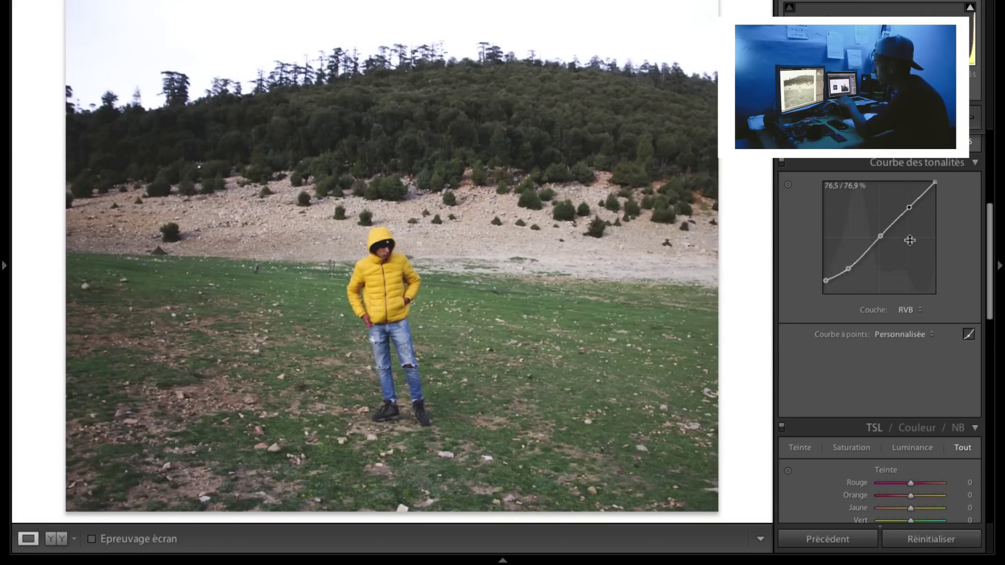
drag(880, 237, 884, 239)
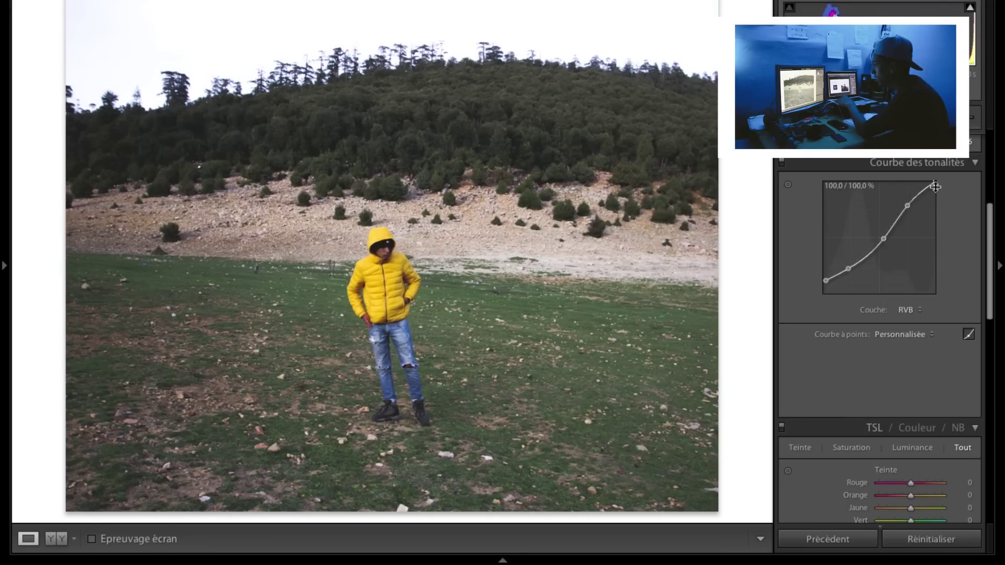
drag(935, 182, 929, 182)
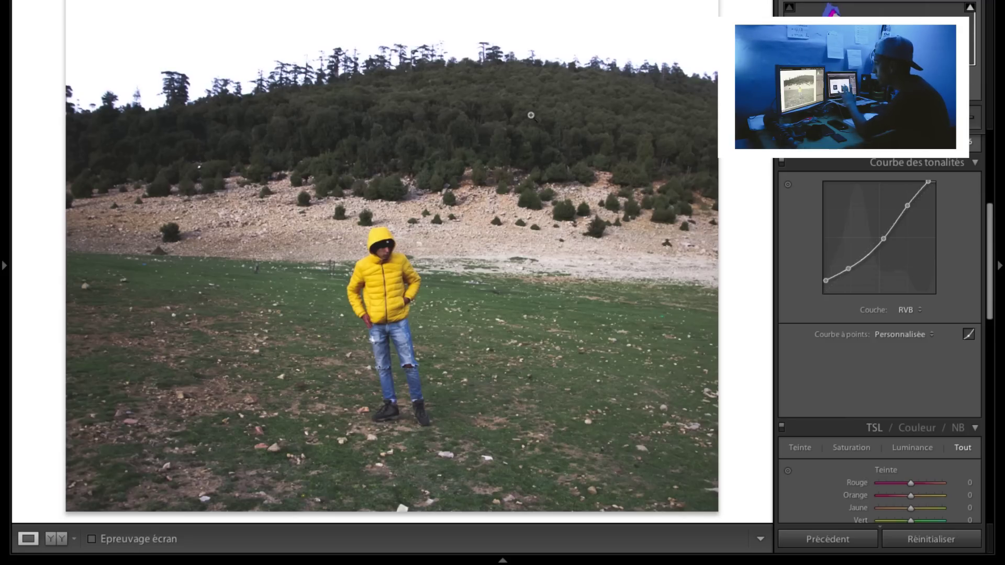
scroll(838, 302, down, 1)
Lower the yellow saturation in the HSL panel to −23
scroll(837, 302, down, 5)
scroll(843, 246, down, 4)
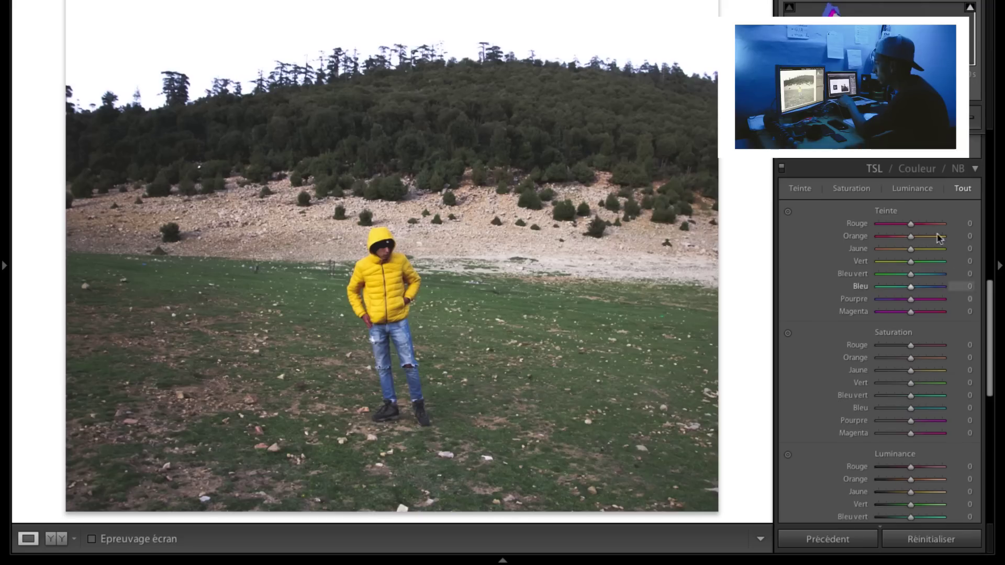
scroll(845, 239, down, 2)
scroll(844, 210, up, 2)
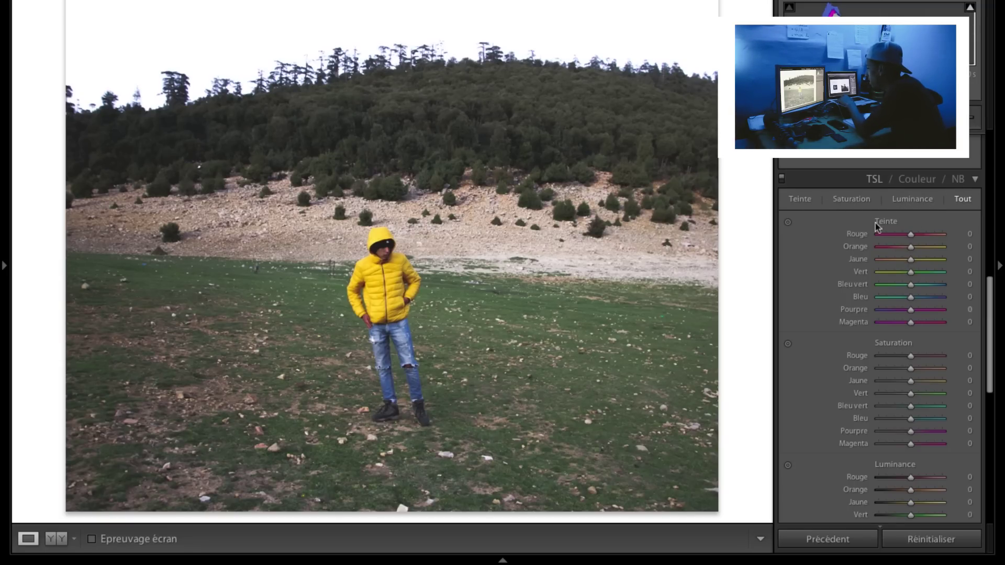
scroll(818, 280, down, 3)
scroll(819, 281, down, 3)
scroll(819, 280, up, 5)
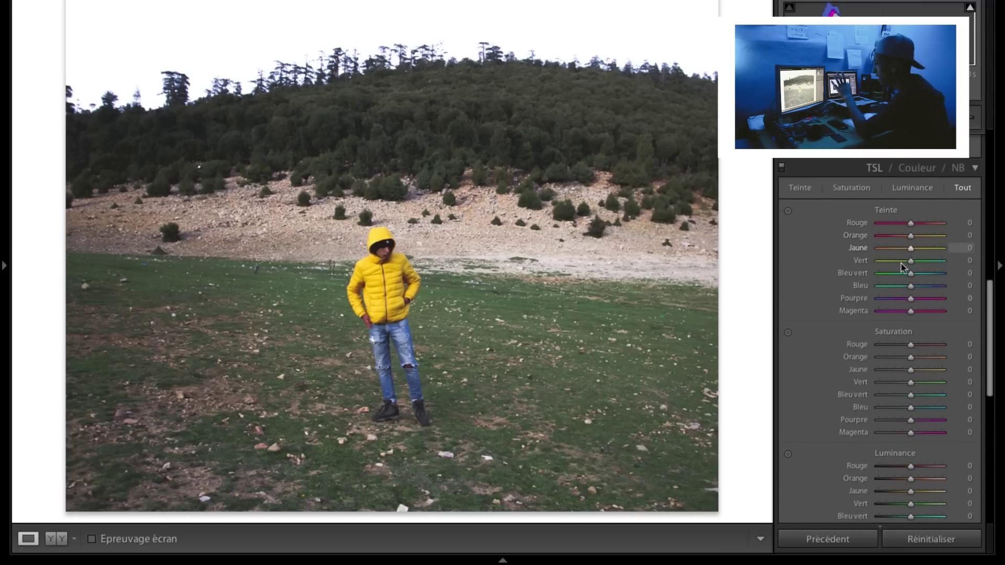
scroll(903, 267, down, 1)
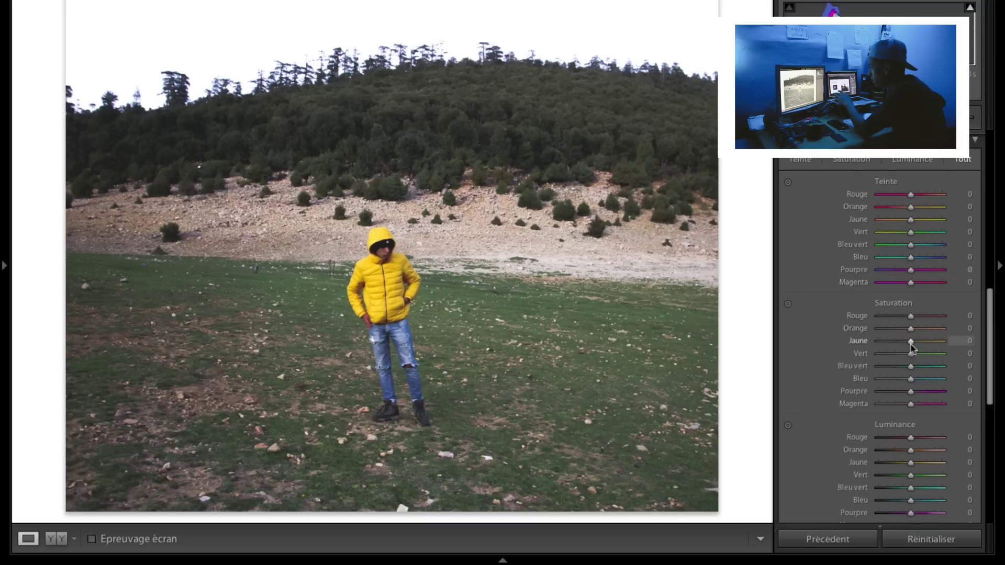
drag(851, 340, 957, 340)
drag(895, 339, 904, 340)
Shift the blue hue to −34 so the jeans turn teal, checking them zoomed in
scroll(904, 335, down, 2)
scroll(914, 293, up, 2)
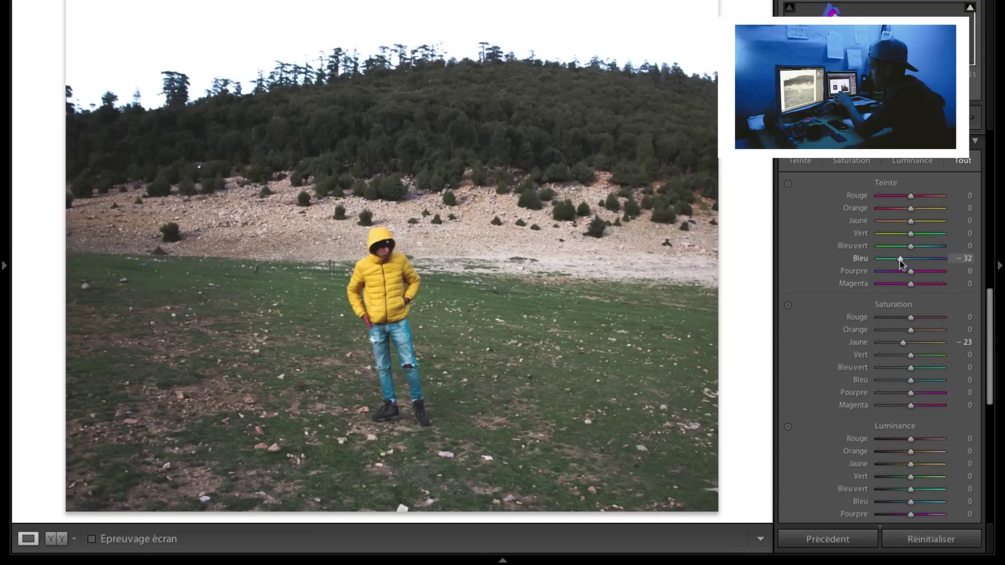
key(z)
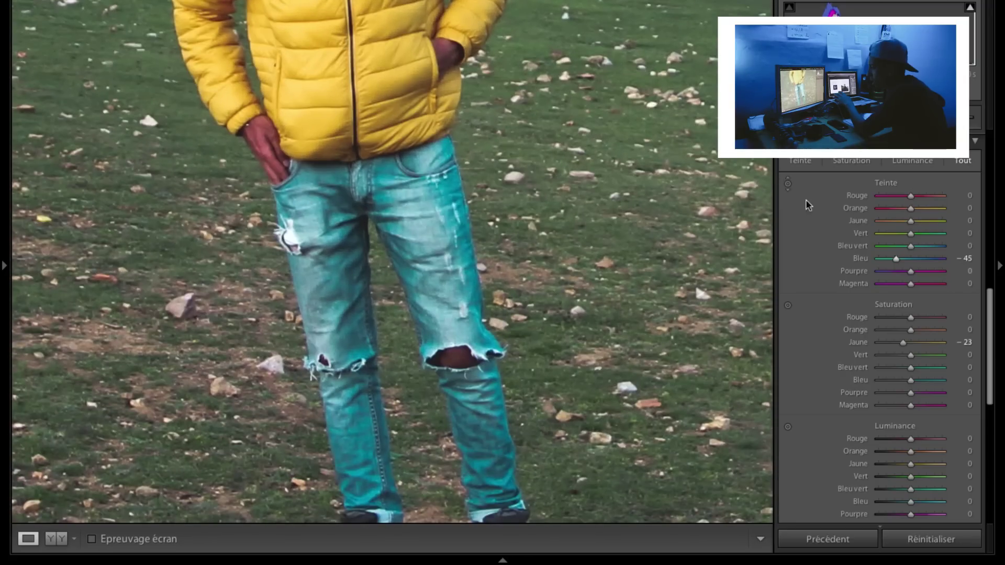
drag(881, 260, 930, 268)
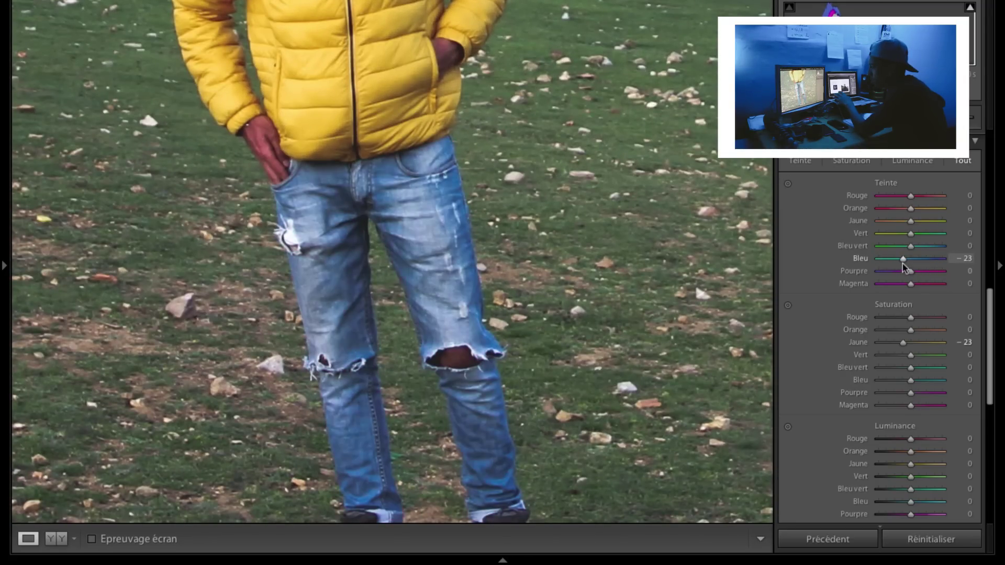
drag(902, 269, 900, 269)
key(z)
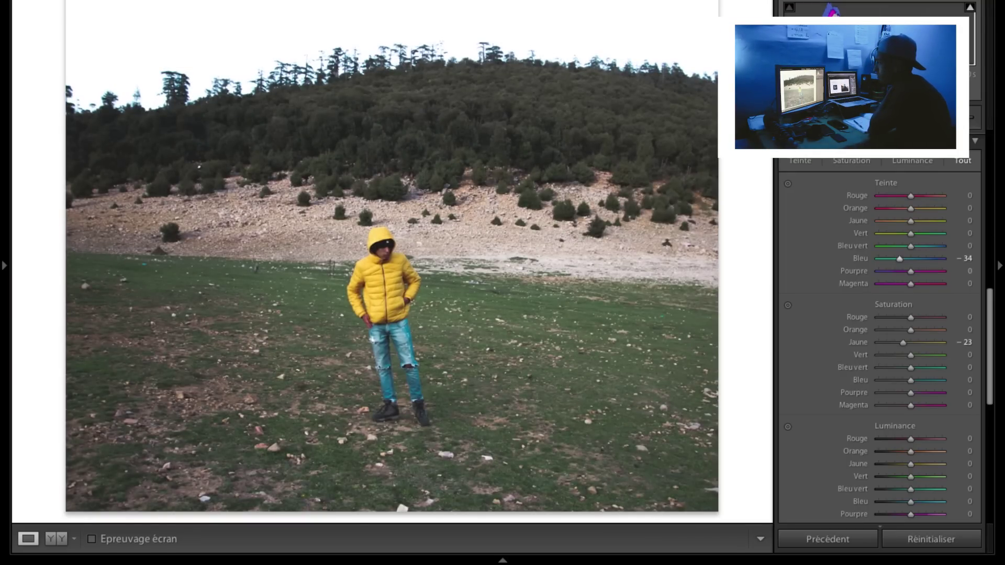
key(r)
click(936, 164)
Crop the photo to a 1 x 1 square
click(901, 152)
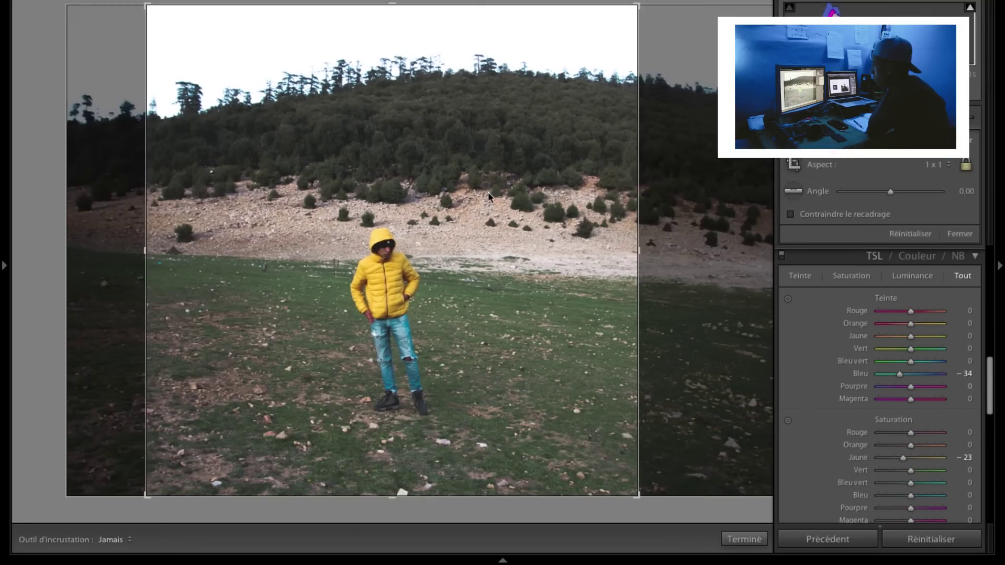
key(Return)
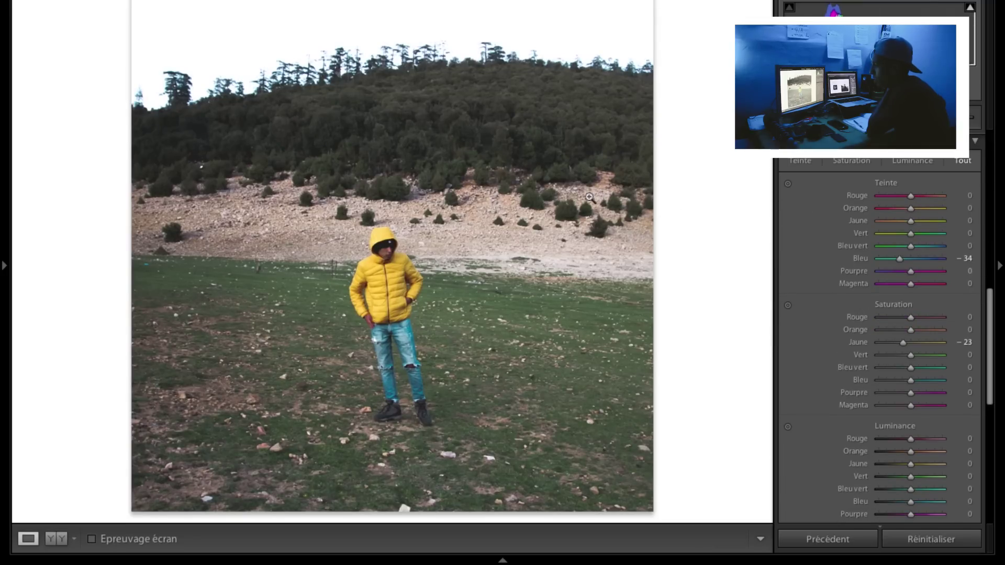
scroll(911, 425, down, 2)
Set orange luminance to −26 and green saturation to −36
drag(908, 424, 902, 422)
drag(911, 325, 897, 326)
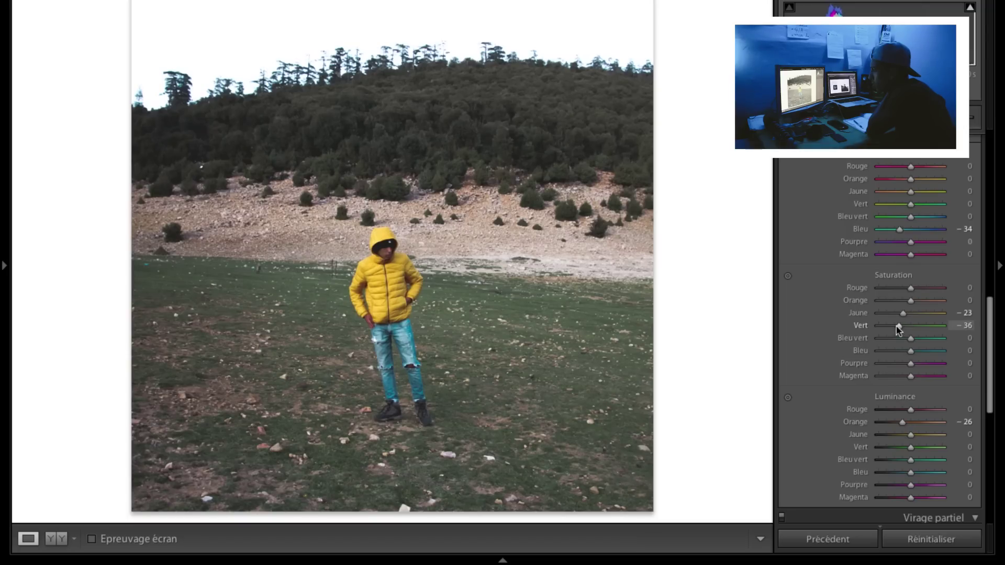
key(m)
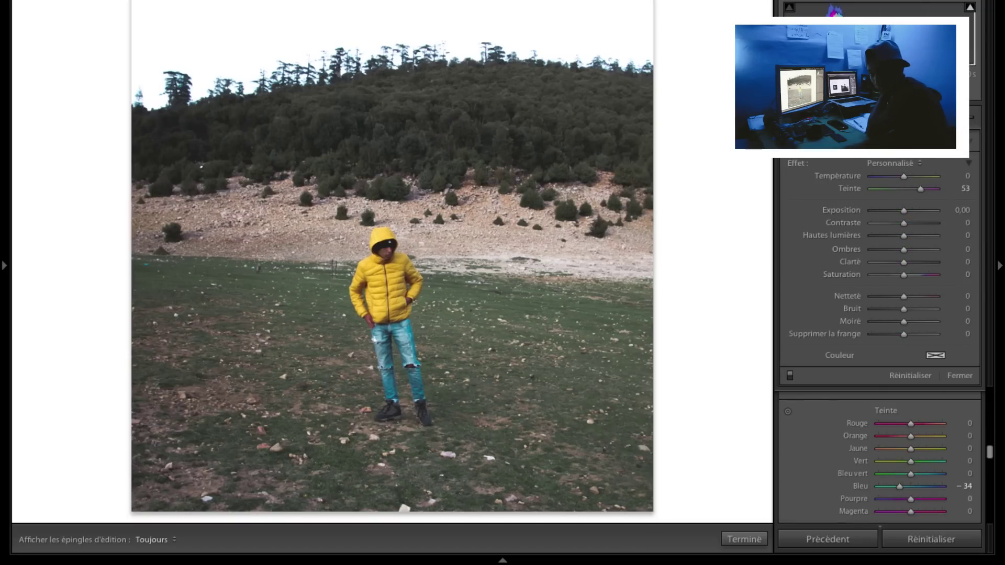
Reset the filter tint, drag a graduated filter down over the sky, and raise its exposure to 2.93
double_click(866, 188)
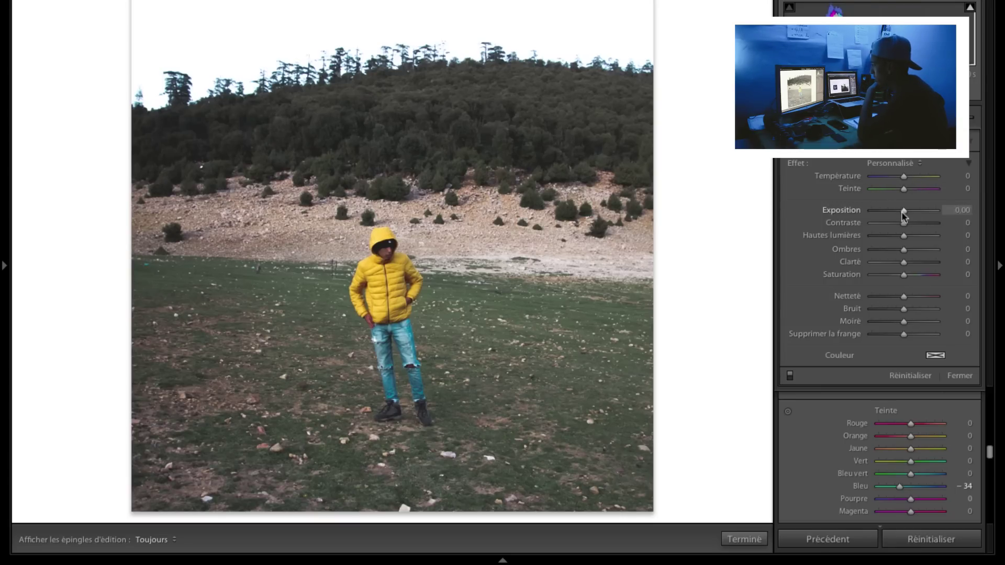
drag(908, 213, 916, 213)
mouse_move(391, 6)
mouse_down()
mouse_move(401, 187)
mouse_move(393, 111)
mouse_move(404, 115)
mouse_up()
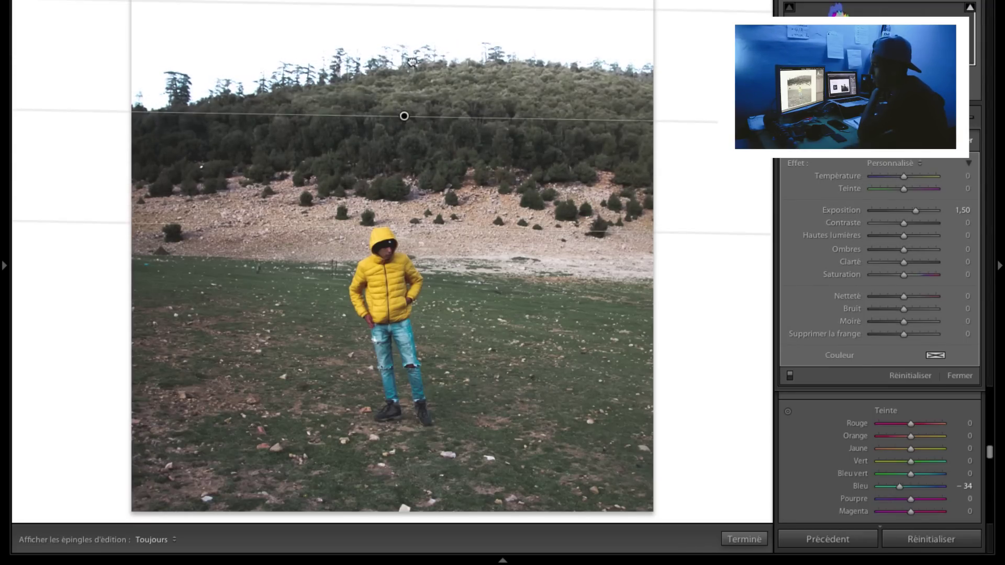
drag(412, 61, 422, 38)
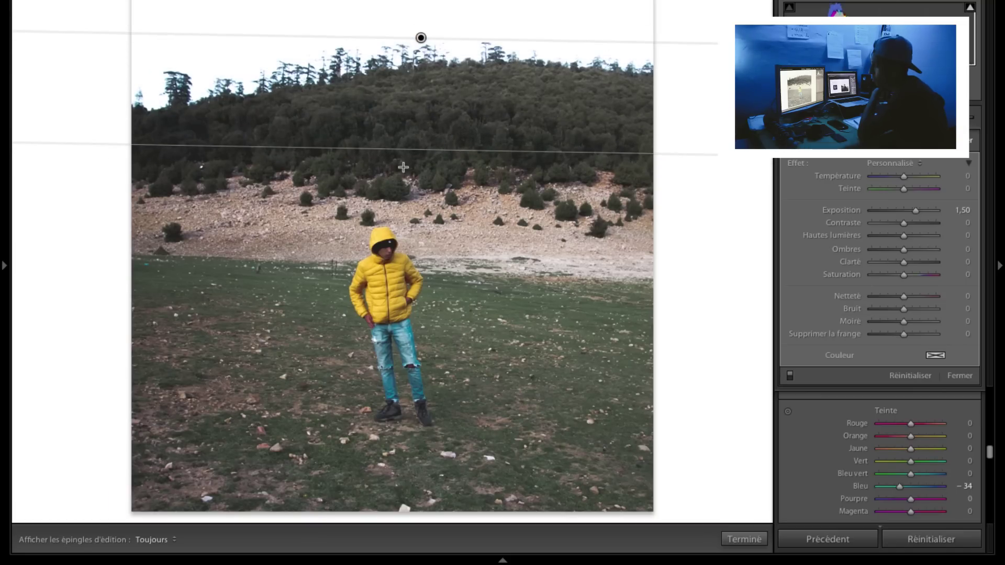
drag(916, 211, 927, 211)
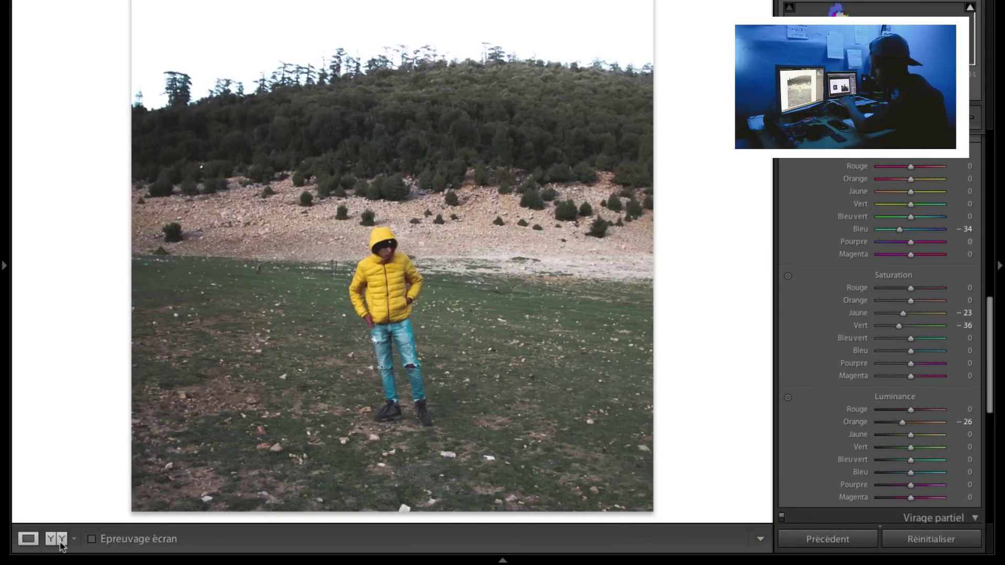
click(58, 539)
click(230, 210)
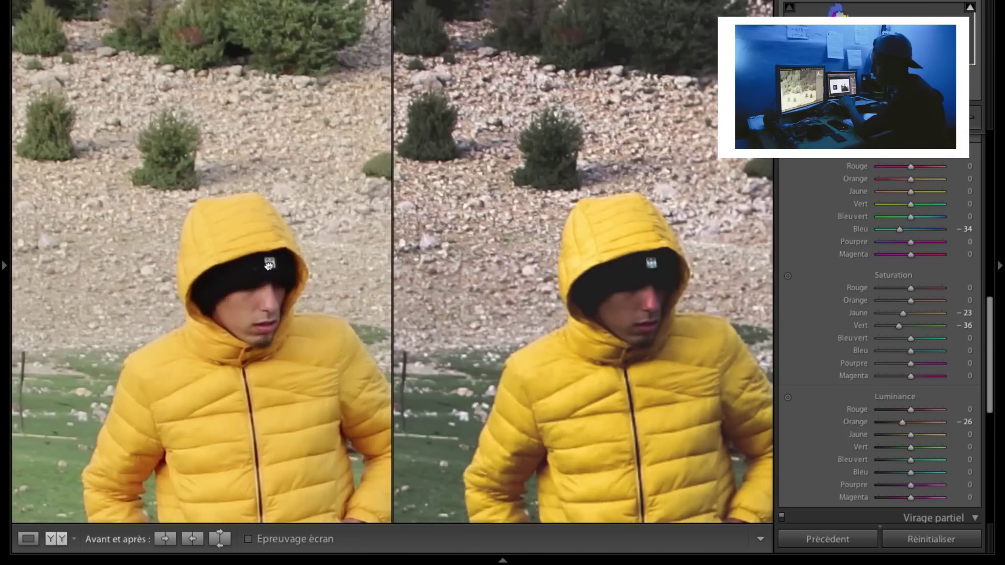
click(268, 265)
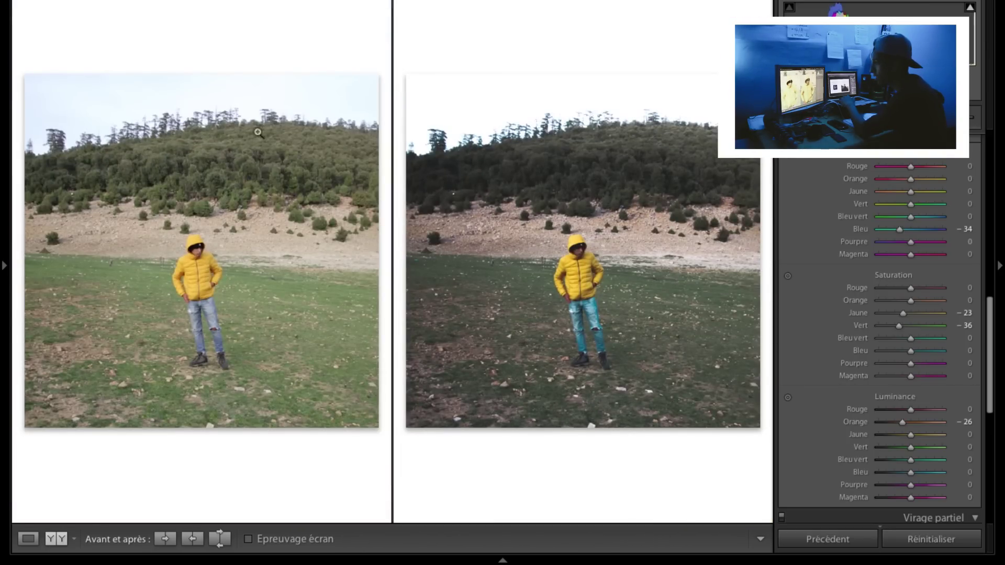
click(48, 542)
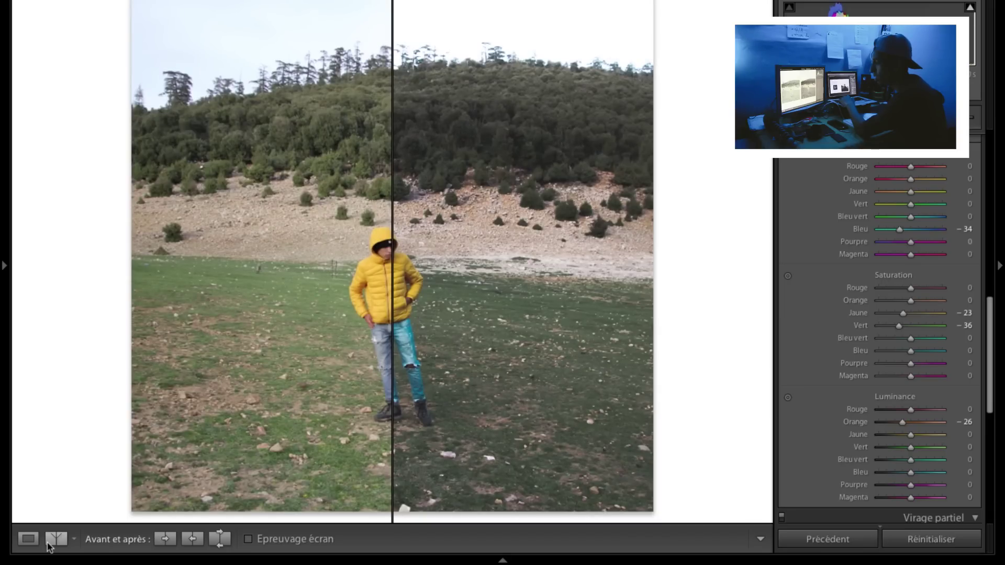
click(54, 543)
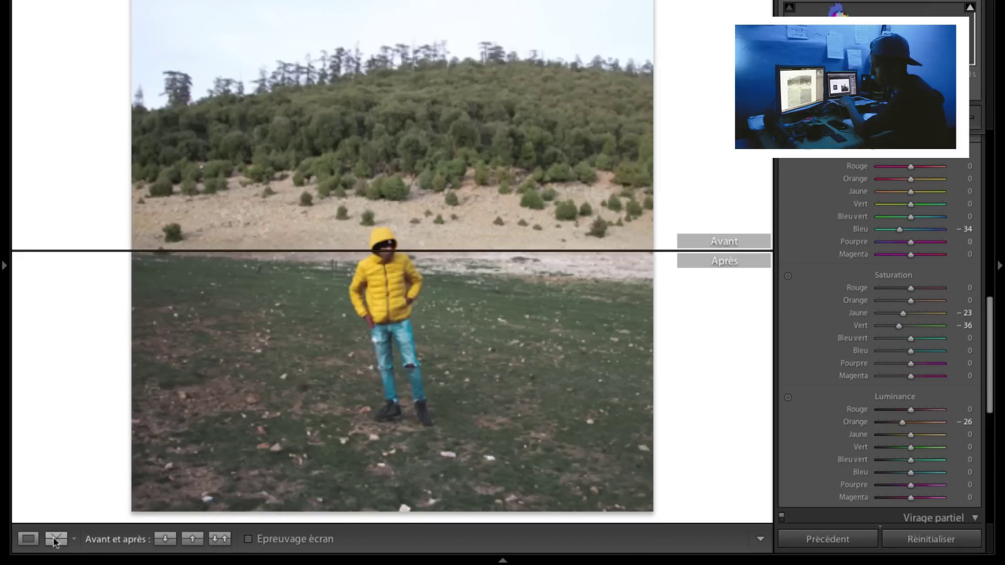
click(35, 540)
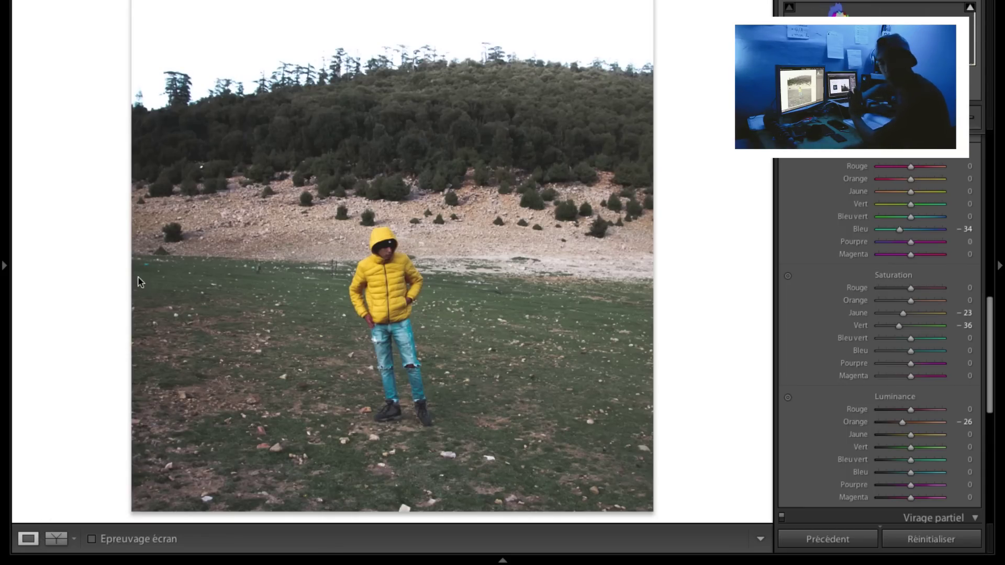
Apply the MED OFFICIAL preset from the Presets panel
click(4, 268)
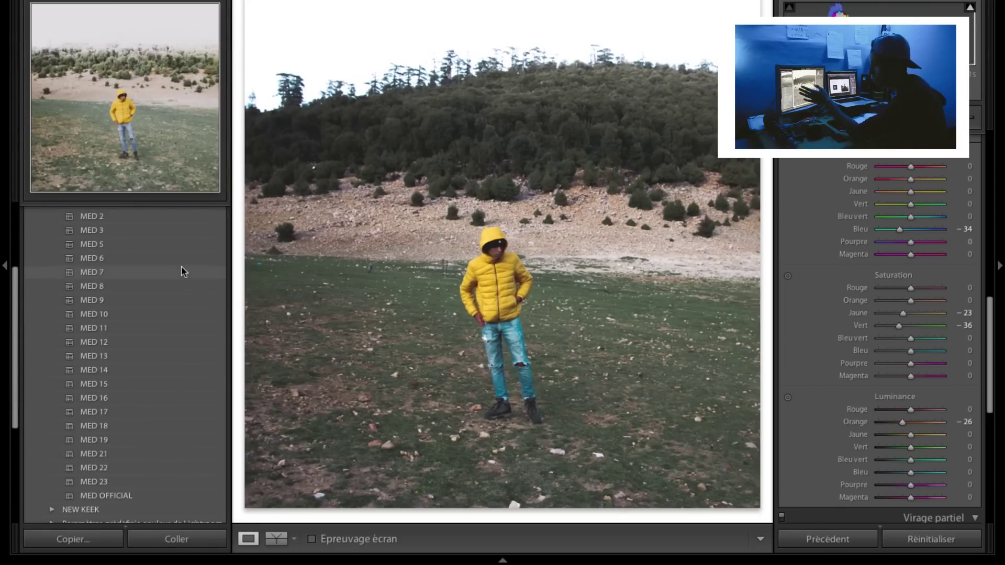
scroll(181, 266, up, 5)
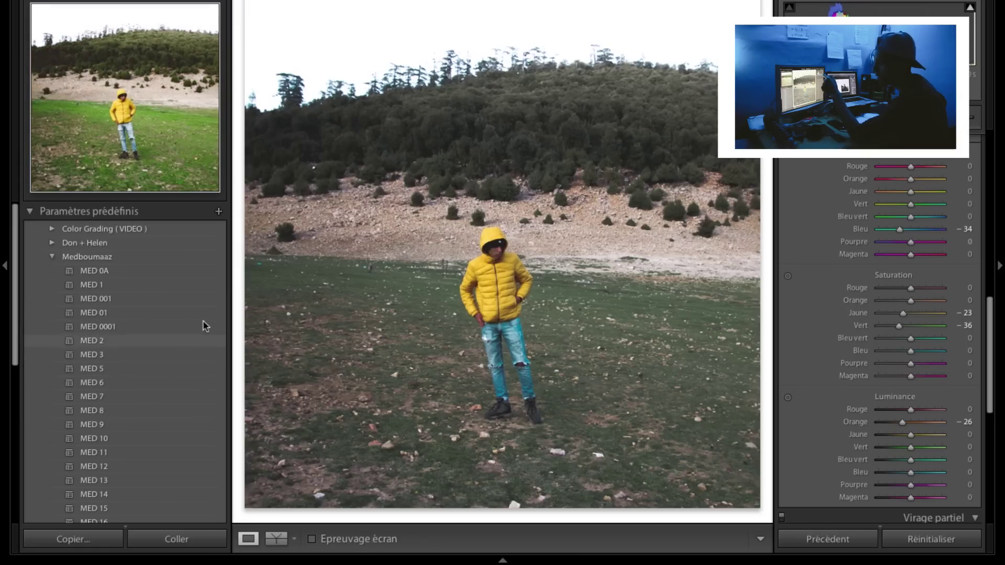
scroll(203, 338, down, 5)
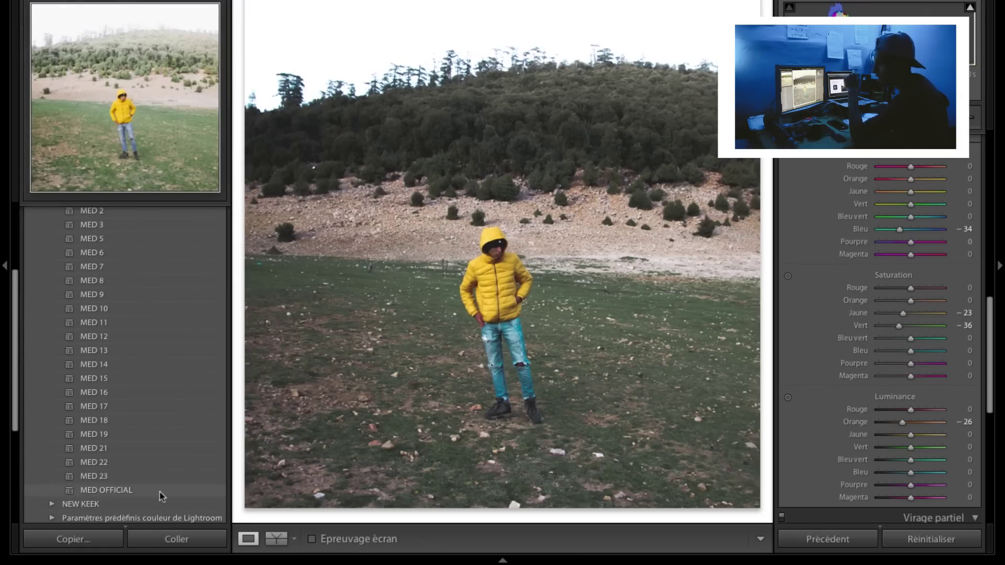
click(159, 492)
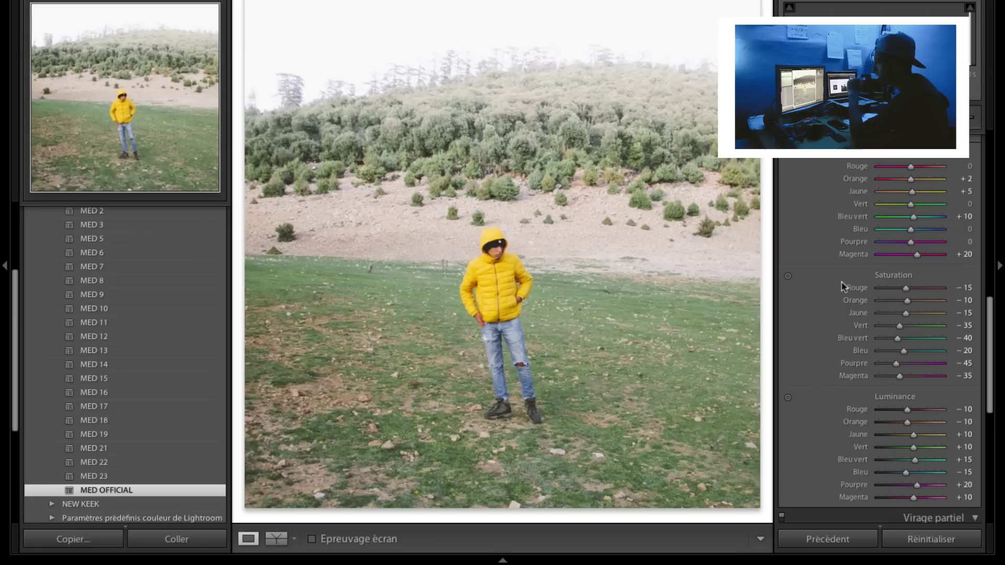
Lower shadows to −39 and exposure to −0.15, then add a graduated filter brightening the sky
scroll(843, 287, up, 5)
scroll(890, 272, up, 5)
drag(903, 299, 885, 298)
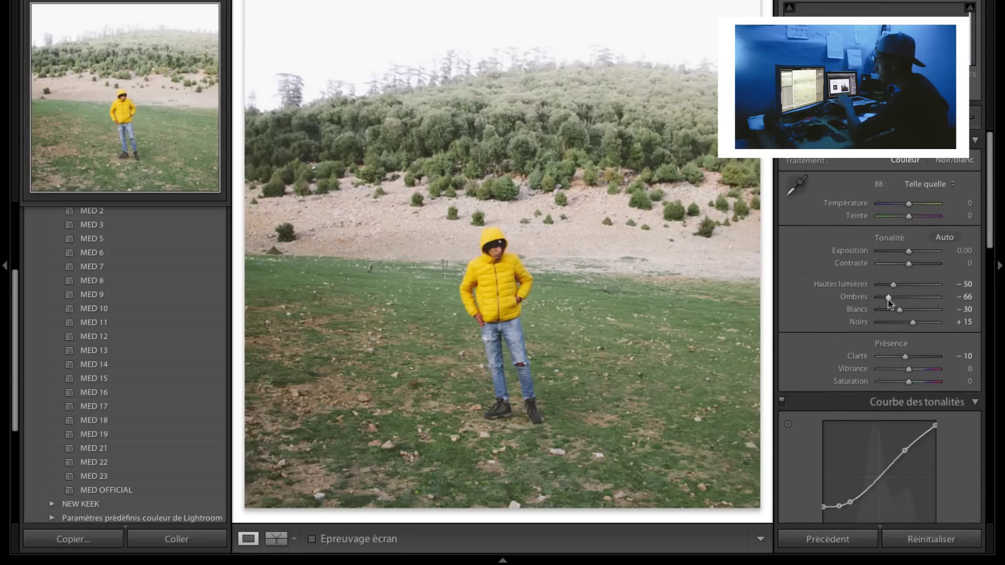
drag(908, 251, 907, 251)
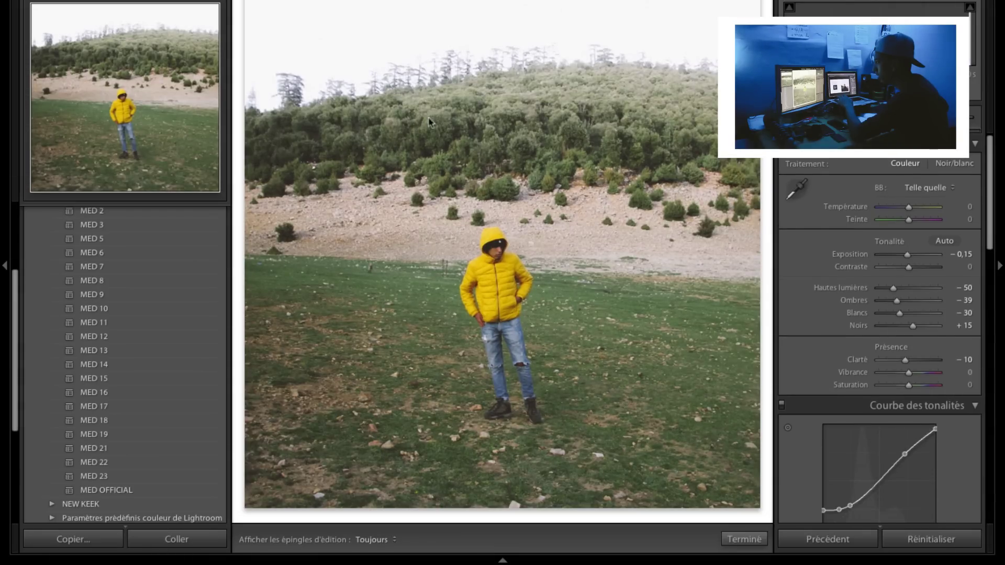
key(m)
drag(587, 86, 535, 16)
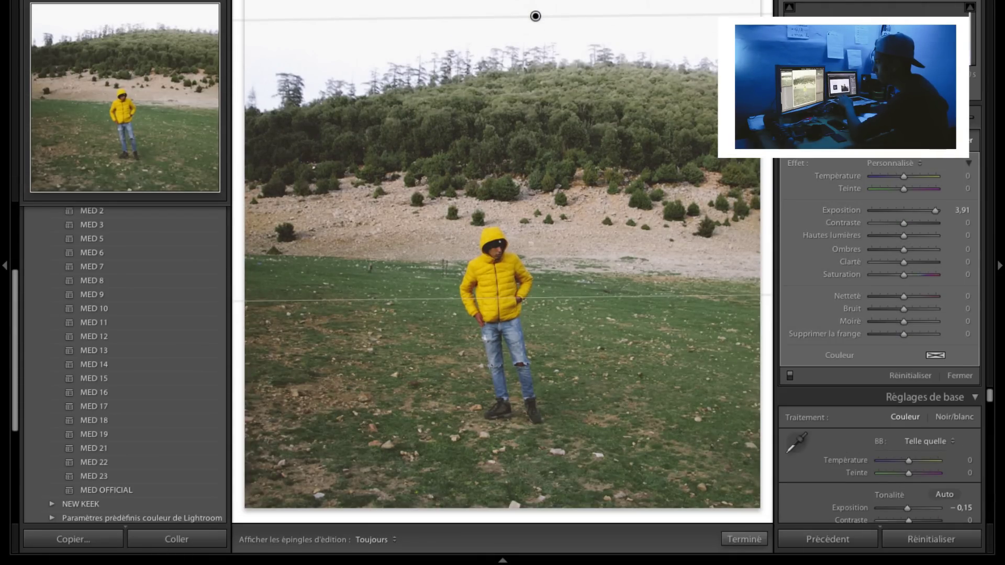
Show the original and edited photos in a left/right Before/After view with the left panel hidden
key(m)
key(f)
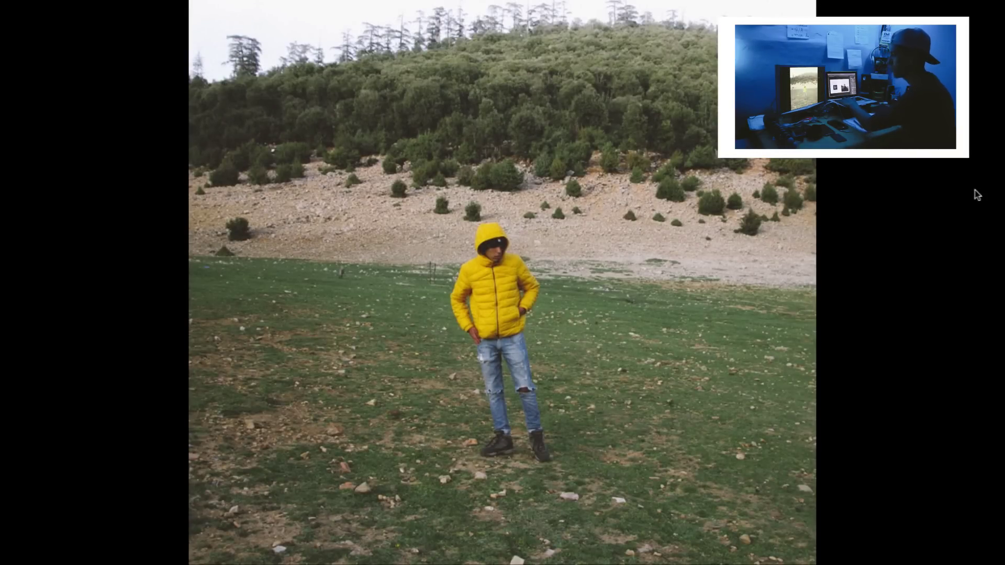
key(f)
click(285, 542)
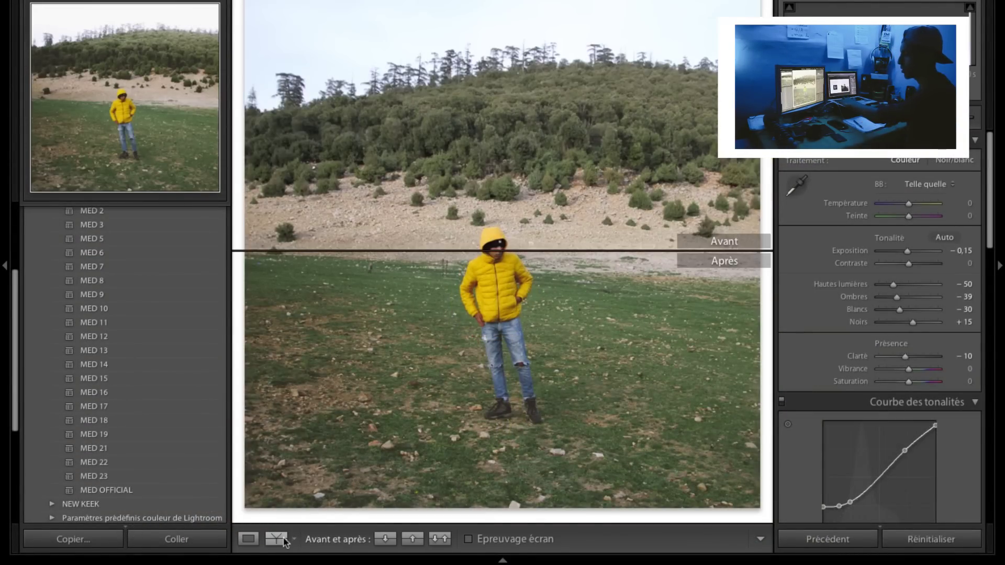
click(285, 542)
key(F7)
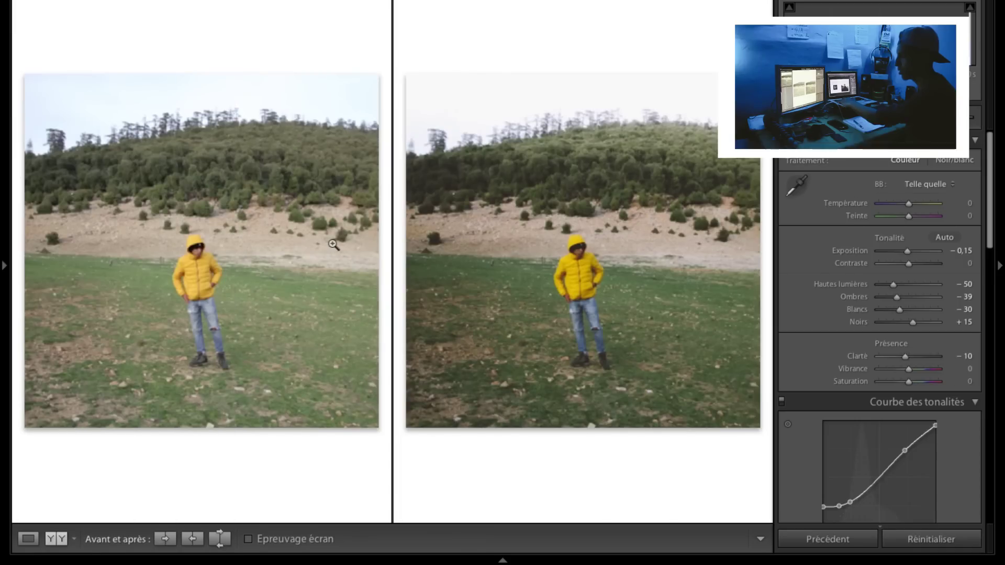